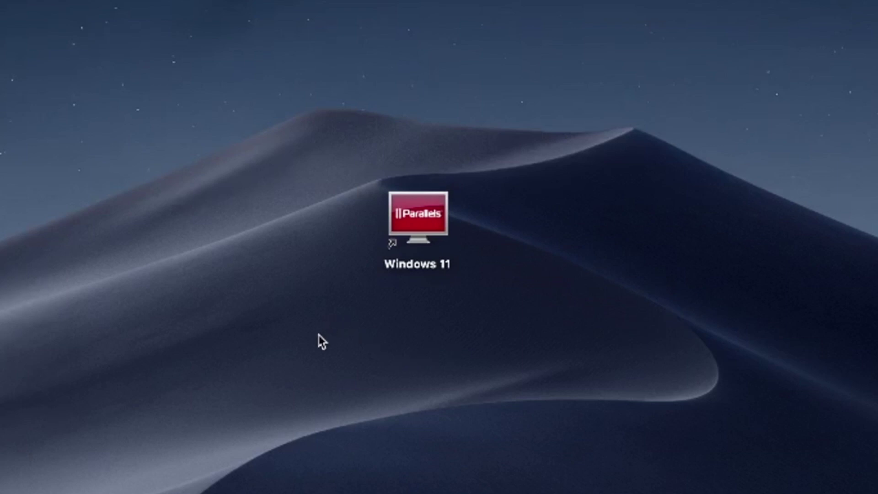
Step: Marquee-select the Windows 11 Parallels shortcut icon on the desktop
{"action": "left_click_drag", "start_coordinate": [320, 335], "coordinate": [528, 110]}
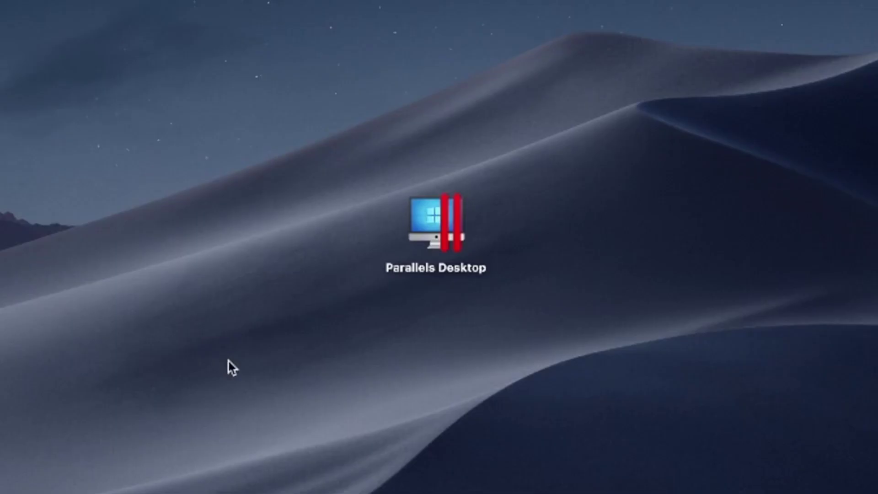
Step: Highlight the Parallels Desktop icon on the desktop with repeated marquee selections
{"action": "mouse_move", "coordinate": [246, 380]}
{"action": "left_mouse_down"}
{"action": "mouse_move", "coordinate": [514, 196]}
{"action": "mouse_move", "coordinate": [605, 107]}
{"action": "left_mouse_up"}
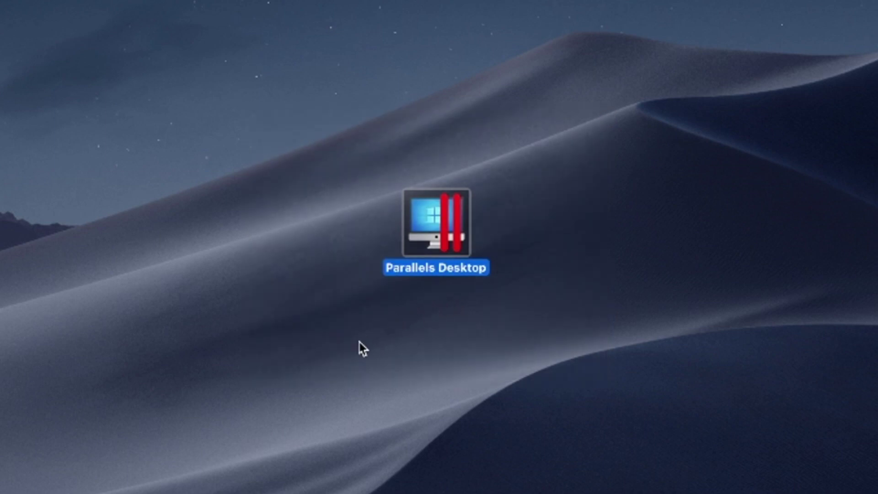
{"action": "left_click_drag", "start_coordinate": [281, 385], "coordinate": [621, 107]}
{"action": "mouse_move", "coordinate": [259, 396]}
{"action": "left_mouse_down"}
{"action": "mouse_move", "coordinate": [531, 173]}
{"action": "mouse_move", "coordinate": [605, 125]}
{"action": "left_mouse_up"}
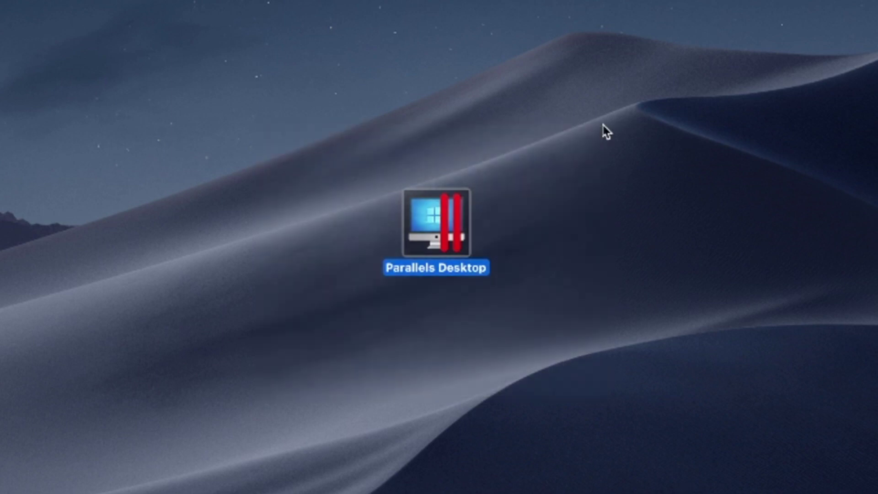